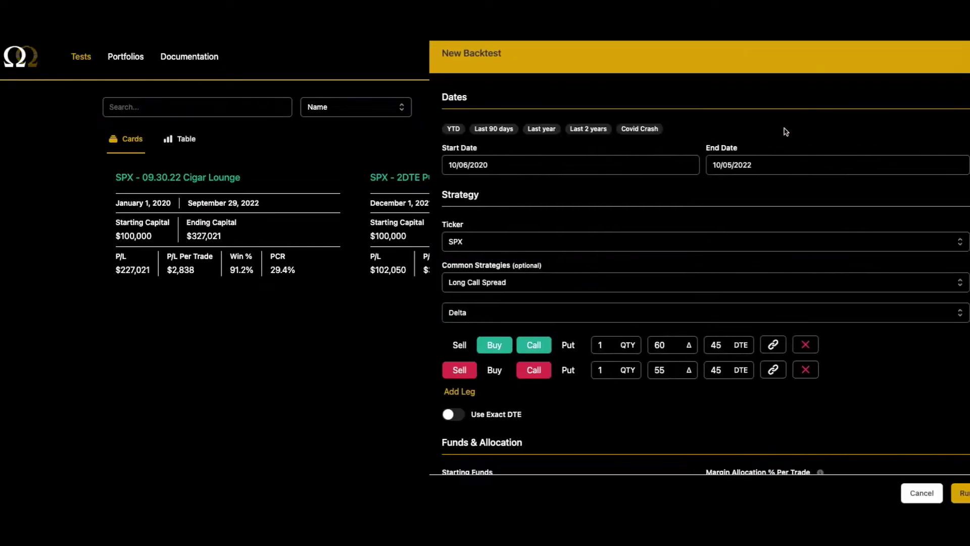
# Step: Set the backtest period to the last two years and keep strikes chosen by delta
pyautogui.click(575, 130)
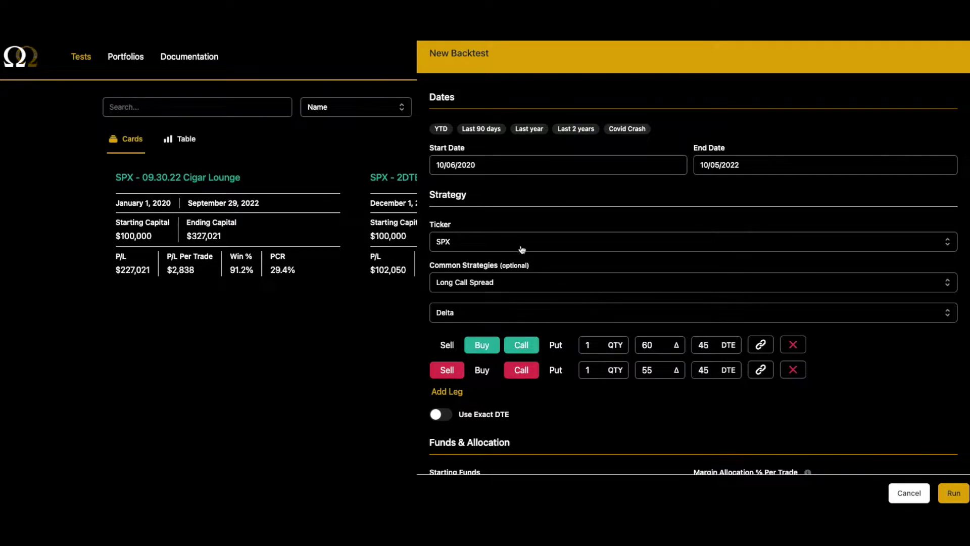
pyautogui.click(557, 313)
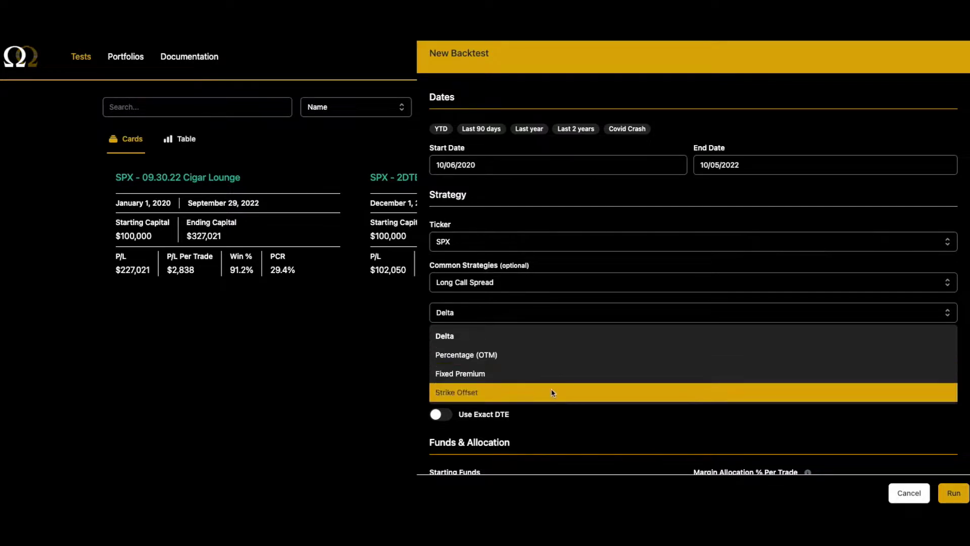
pyautogui.click(563, 335)
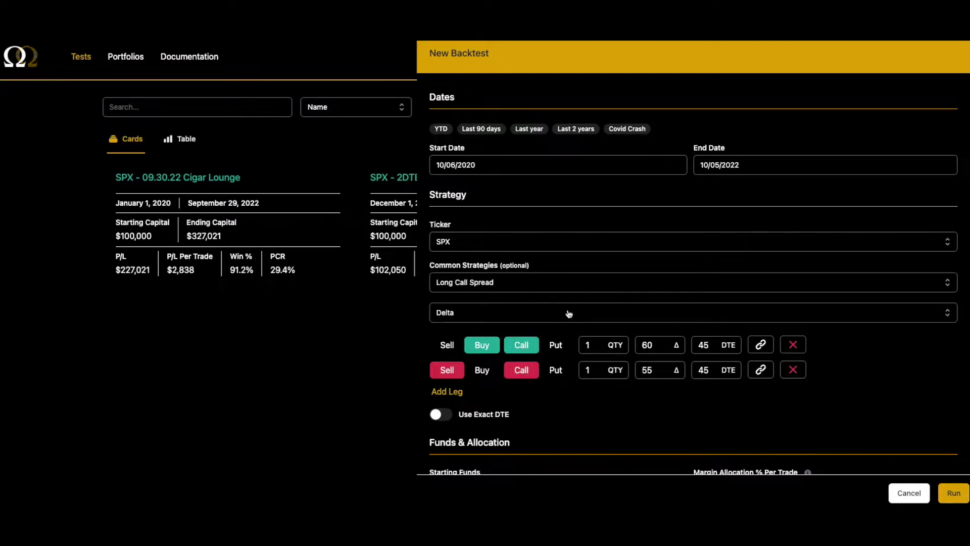
pyautogui.scroll(-2, 554, 271)
pyautogui.scroll(2, 535, 251)
# Step: Reconfirm delta-based strike selection, then inspect the Nov22 chain's delta, IV, open interest and volume
pyautogui.click(594, 319)
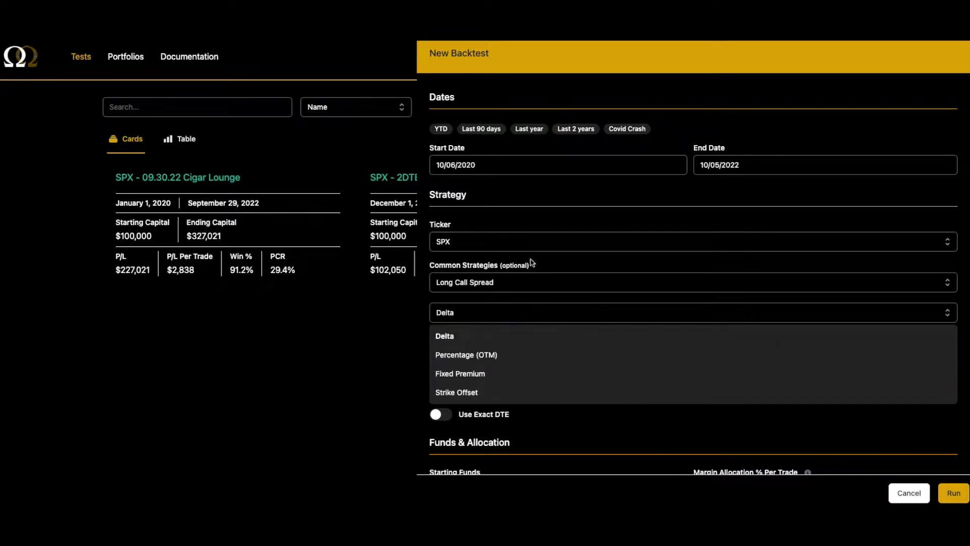
pyautogui.click(551, 337)
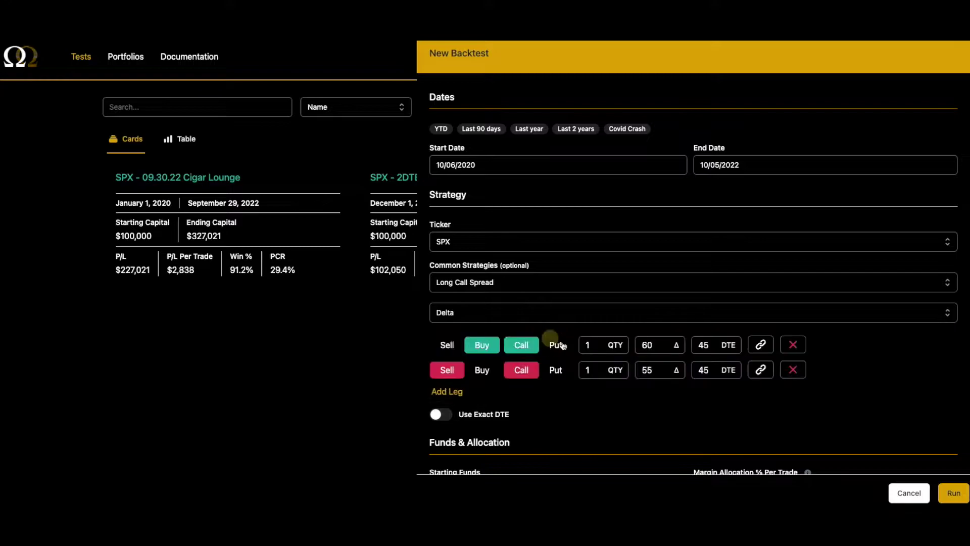
pyautogui.scroll(-3, 761, 397)
pyautogui.scroll(3, 728, 366)
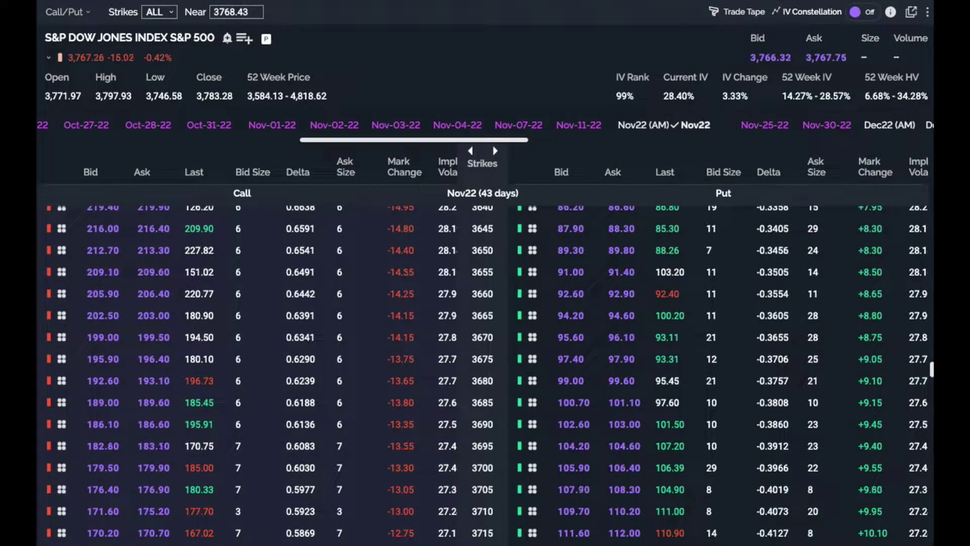
pyautogui.hscroll(2, 377, 542)
pyautogui.hscroll(5, 376, 542)
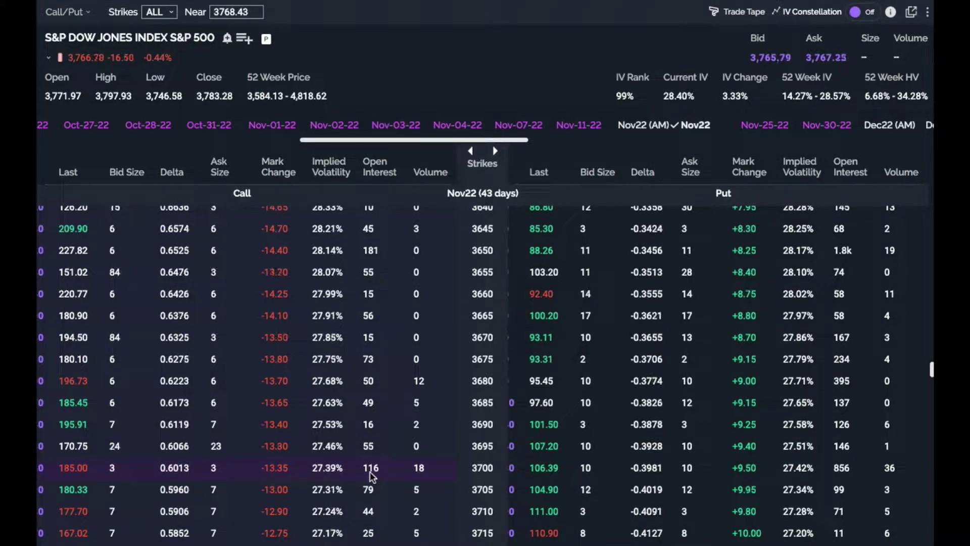
# Step: Reduce the starting funds to 100000
pyautogui.hscroll(-3, 371, 475)
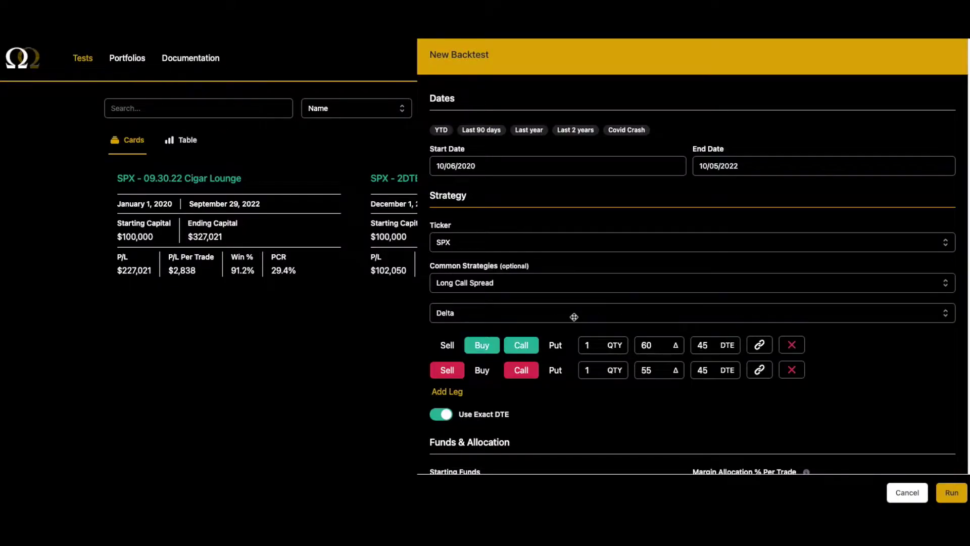
pyautogui.scroll(-1, 655, 326)
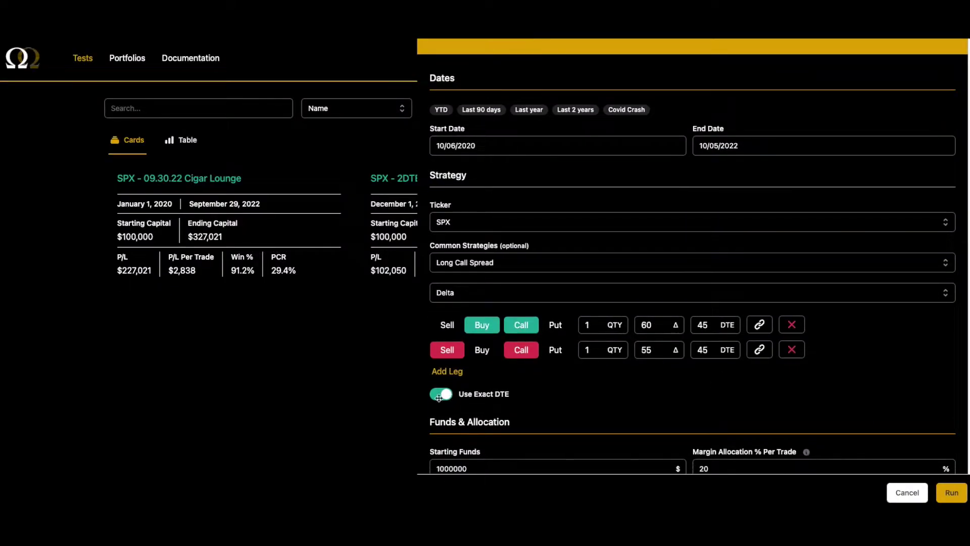
pyautogui.scroll(-5, 455, 379)
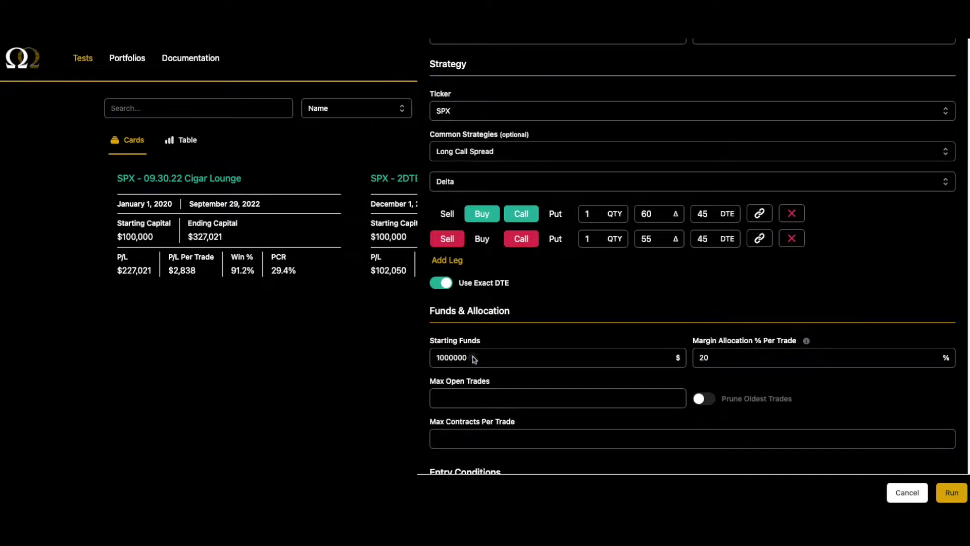
pyautogui.click(480, 358)
pyautogui.press('BackSpace')
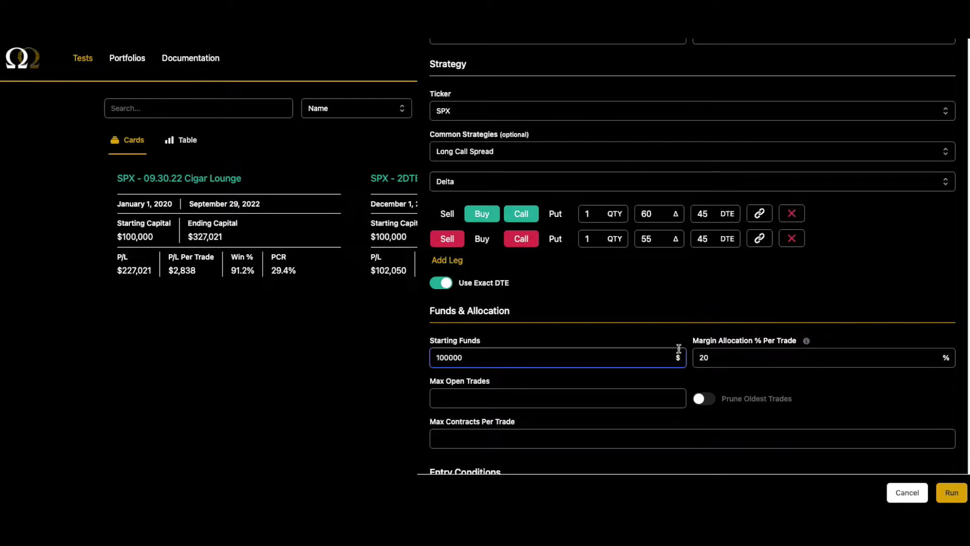
# Step: Change the stop loss from 50 to 30% and run the backtest
pyautogui.scroll(-4, 586, 351)
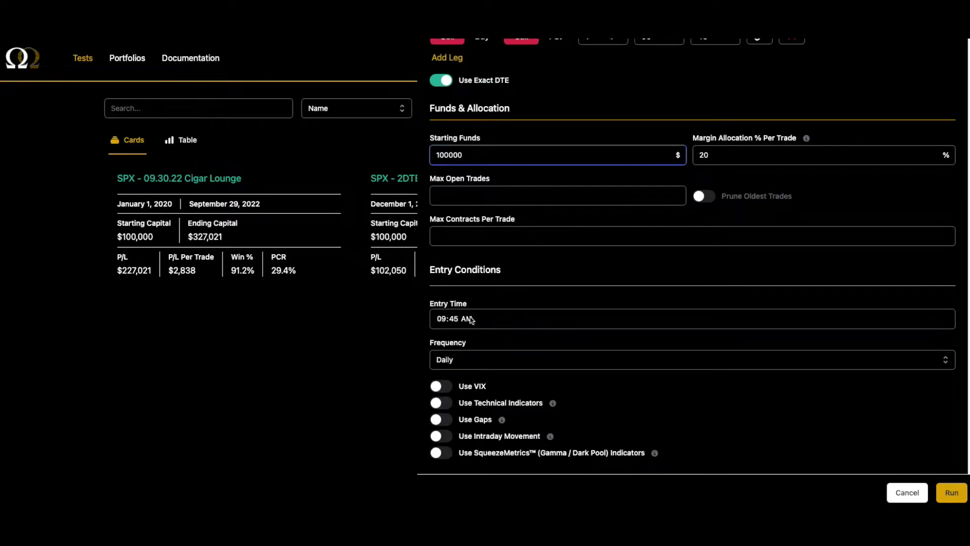
pyautogui.scroll(-3, 452, 343)
pyautogui.scroll(-2, 518, 304)
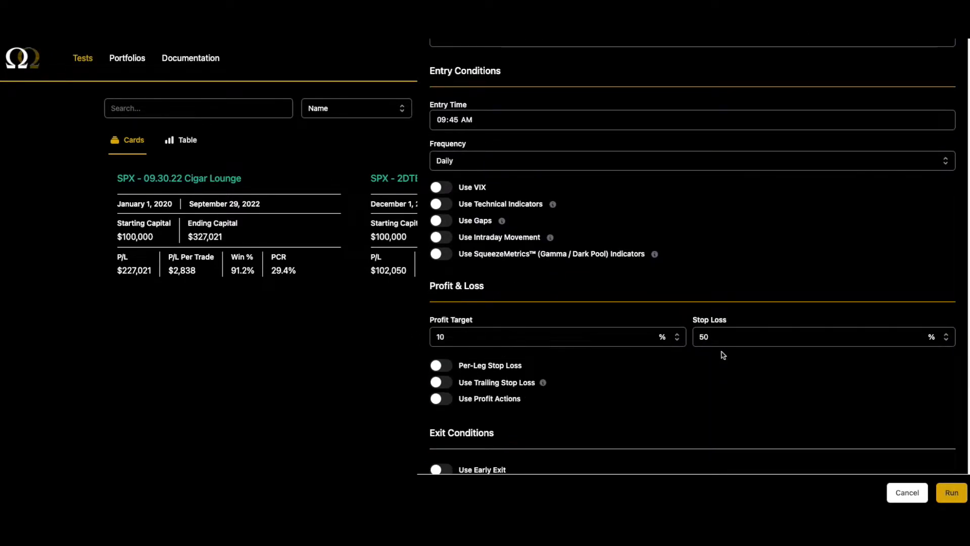
pyautogui.scroll(-2, 700, 334)
pyautogui.moveTo(717, 281); pyautogui.dragTo(662, 275)
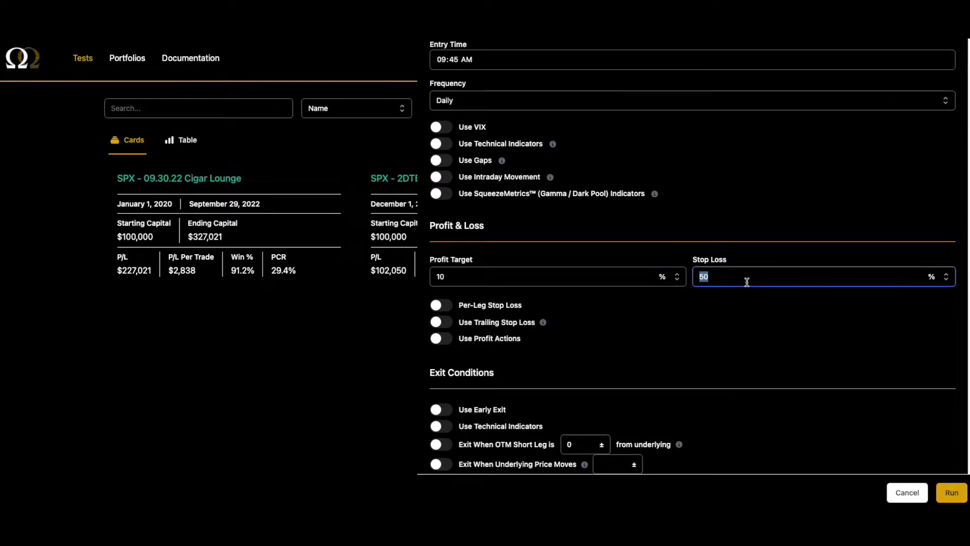
pyautogui.write('30')
pyautogui.scroll(-5, 741, 284)
pyautogui.click(952, 492)
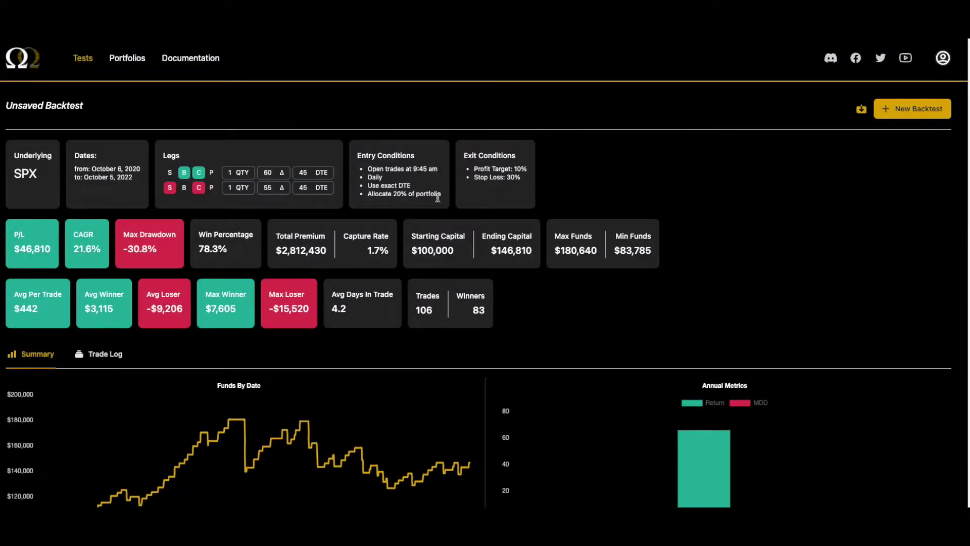
# Step: Review the Funds By Date and Annual Metrics charts on the results dashboard
pyautogui.scroll(-2, 433, 209)
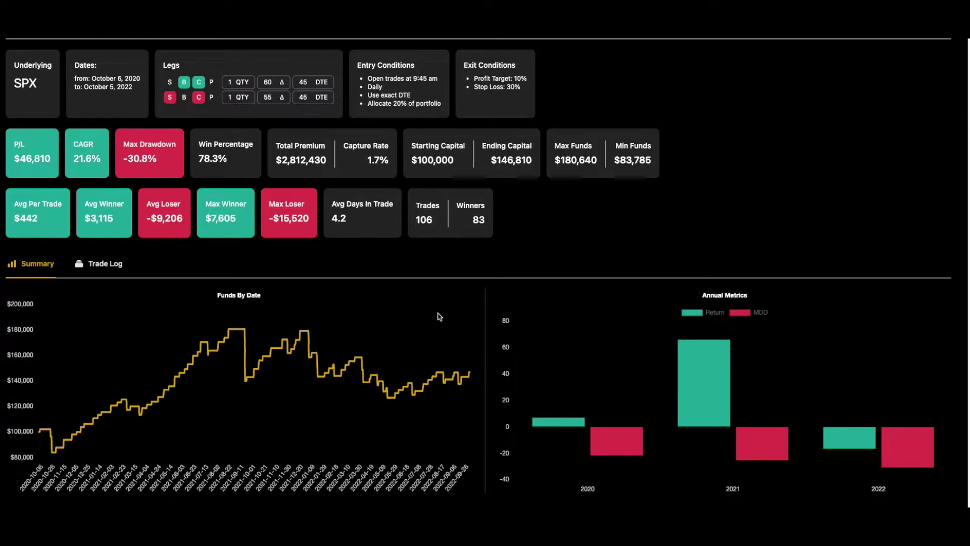
pyautogui.scroll(3, 439, 317)
# Step: Rerun the backtest with a 25% stop loss
pyautogui.click(905, 107)
pyautogui.scroll(-10, 716, 354)
pyautogui.press('Tab')
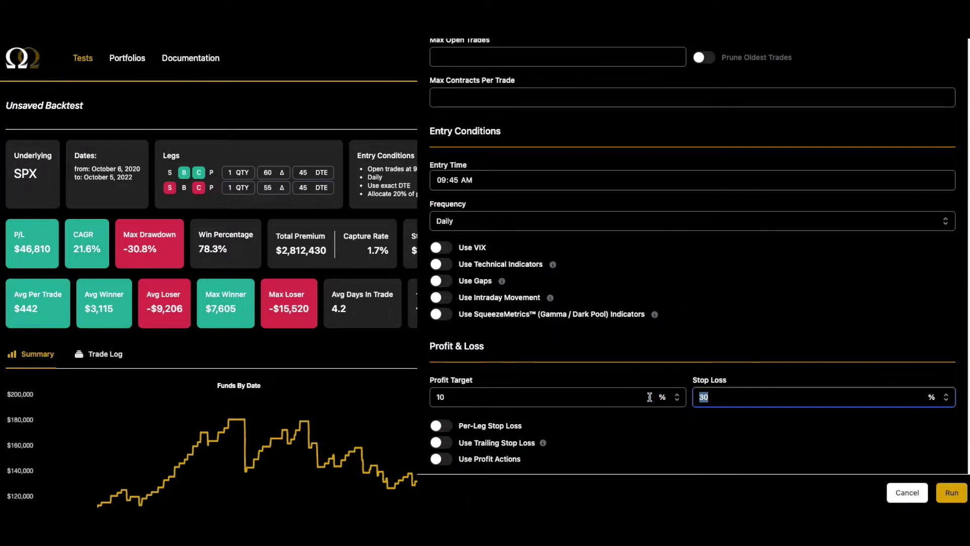
pyautogui.write('25')
pyautogui.click(946, 494)
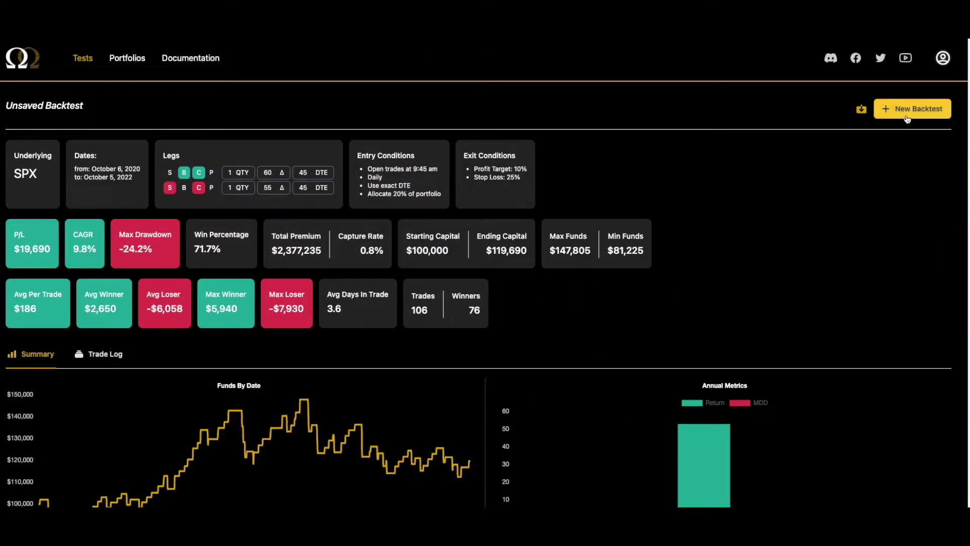
# Step: Restore the stop loss to 30% and run the backtest again
pyautogui.click(907, 119)
pyautogui.scroll(-15, 727, 332)
pyautogui.scroll(6, 728, 332)
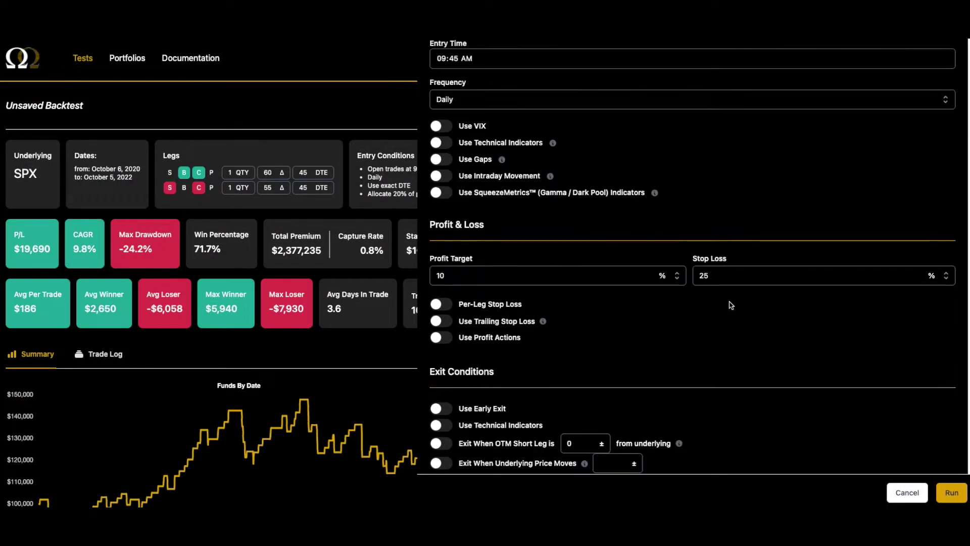
pyautogui.doubleClick(704, 276)
pyautogui.write('30')
pyautogui.click(952, 493)
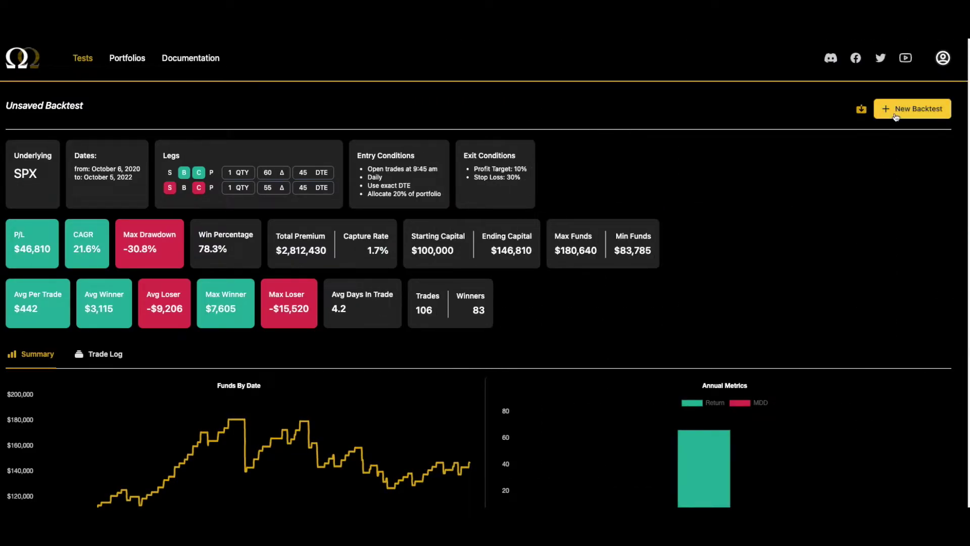
# Step: Enable Require Two Consecutive Hits at Profit Target under Misc, and switch on slippage
pyautogui.click(904, 109)
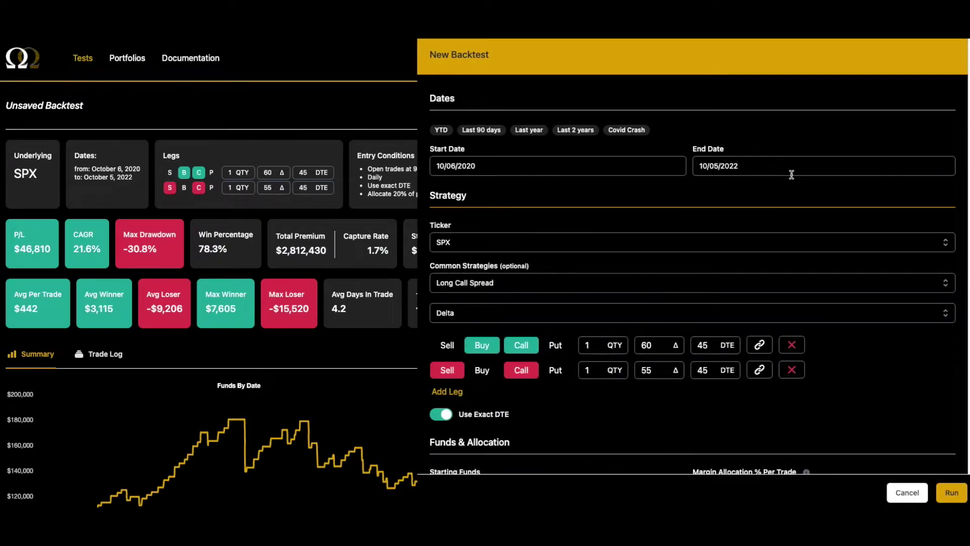
pyautogui.scroll(-5, 779, 247)
pyautogui.scroll(-5, 775, 248)
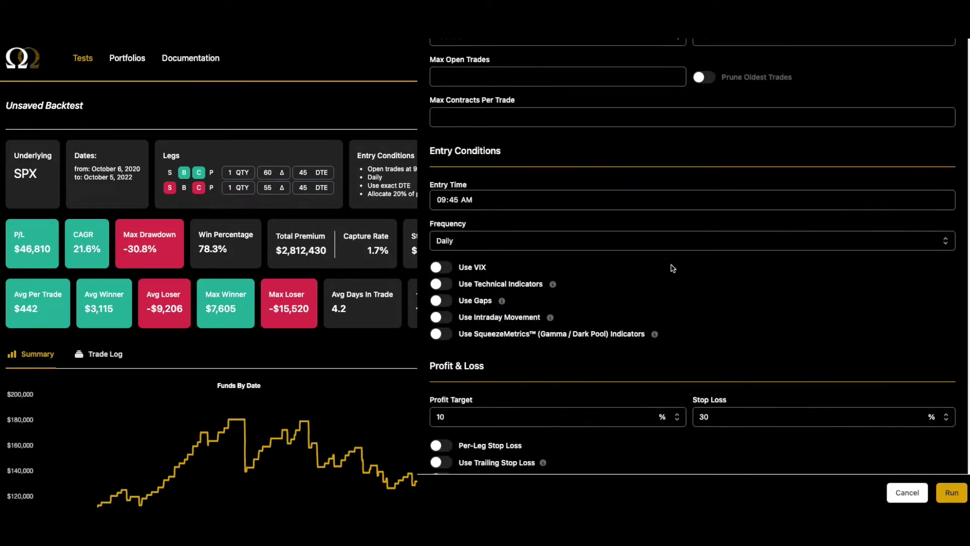
pyautogui.scroll(-8, 687, 266)
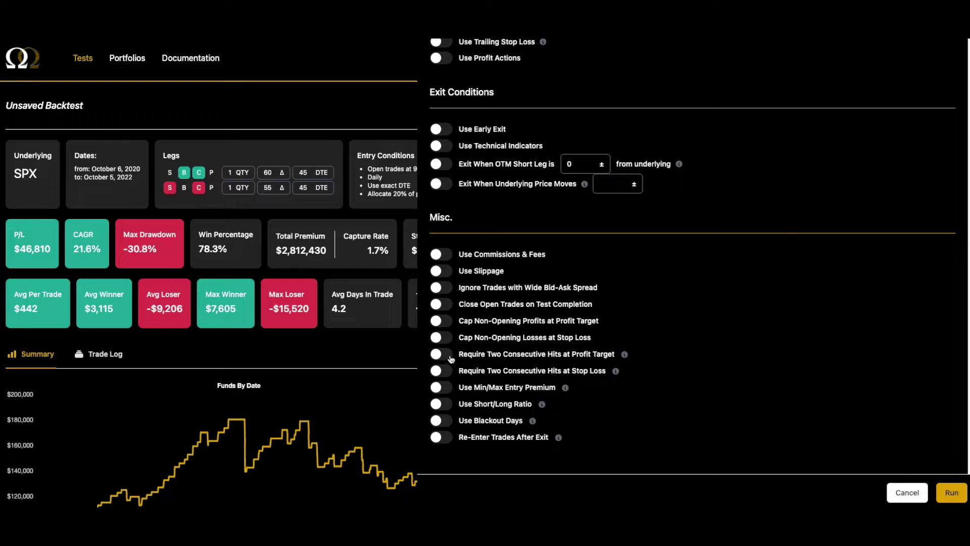
pyautogui.moveTo(623, 357)
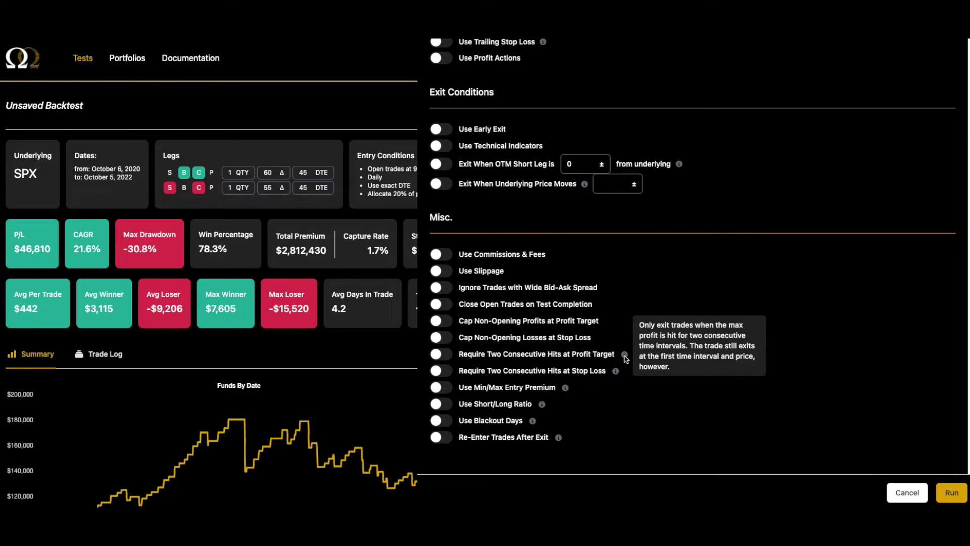
pyautogui.click(443, 354)
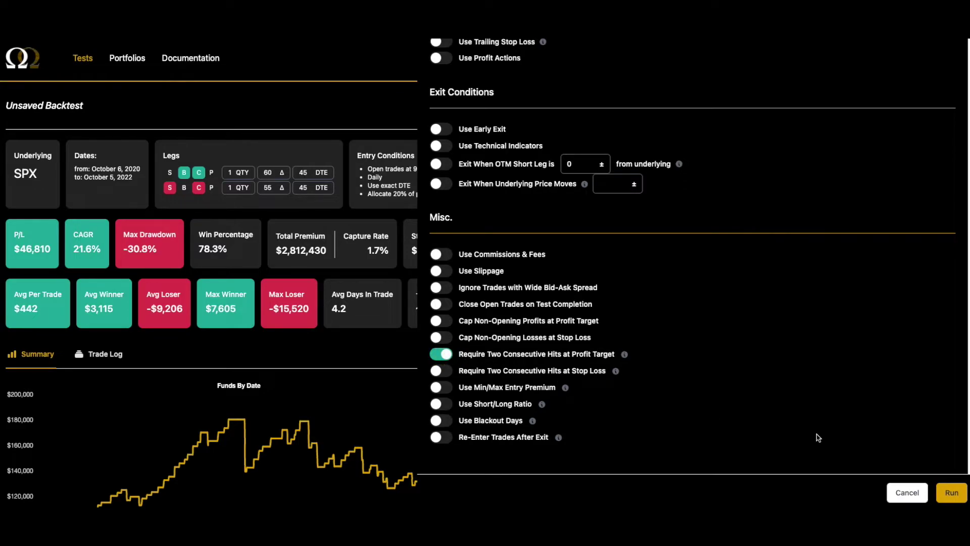
pyautogui.moveTo(626, 356)
pyautogui.click(441, 271)
# Step: Enter 0.10 slippage for entry and exit
pyautogui.click(463, 308)
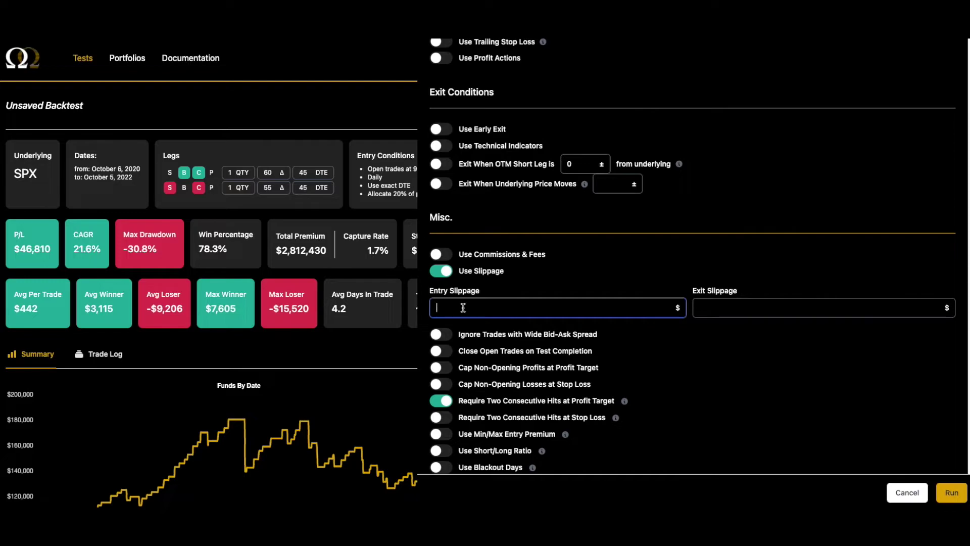
pyautogui.write('.10')
pyautogui.click(780, 310)
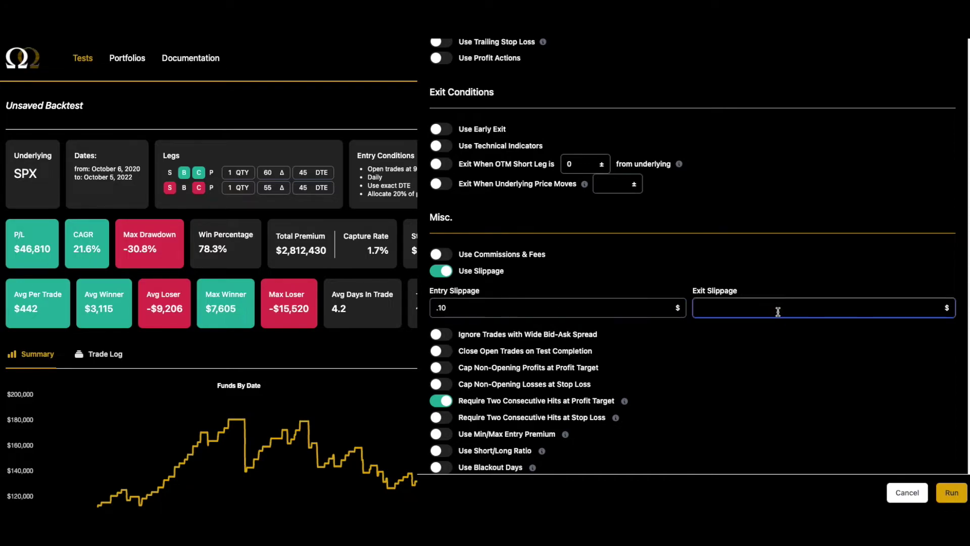
pyautogui.write('.10')
# Step: Enable commissions of 1.78 opening and 0.78 closing per contract, then run
pyautogui.click(467, 256)
pyautogui.click(465, 287)
pyautogui.write('1.78')
pyautogui.click(782, 292)
pyautogui.write('.78')
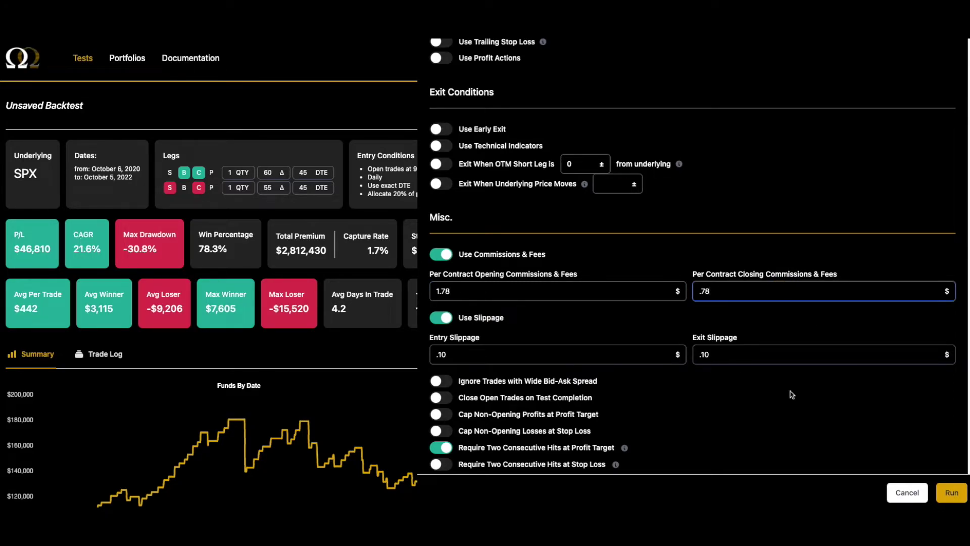
pyautogui.click(949, 497)
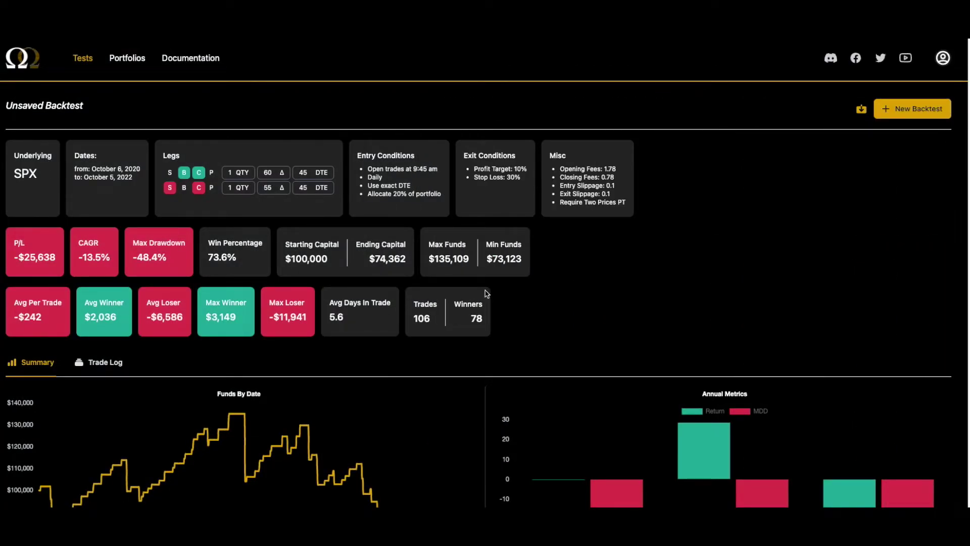
pyautogui.click(486, 294)
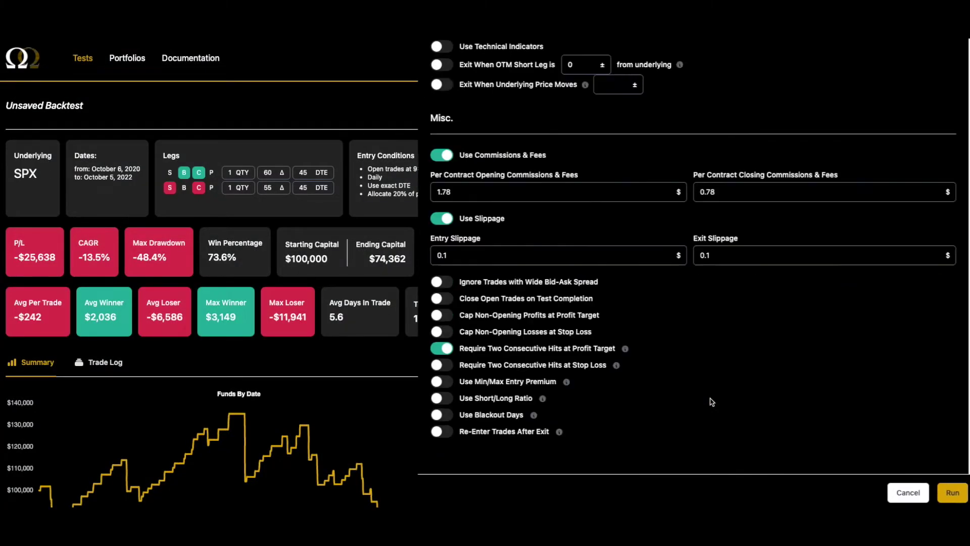
pyautogui.click(442, 349)
pyautogui.click(950, 491)
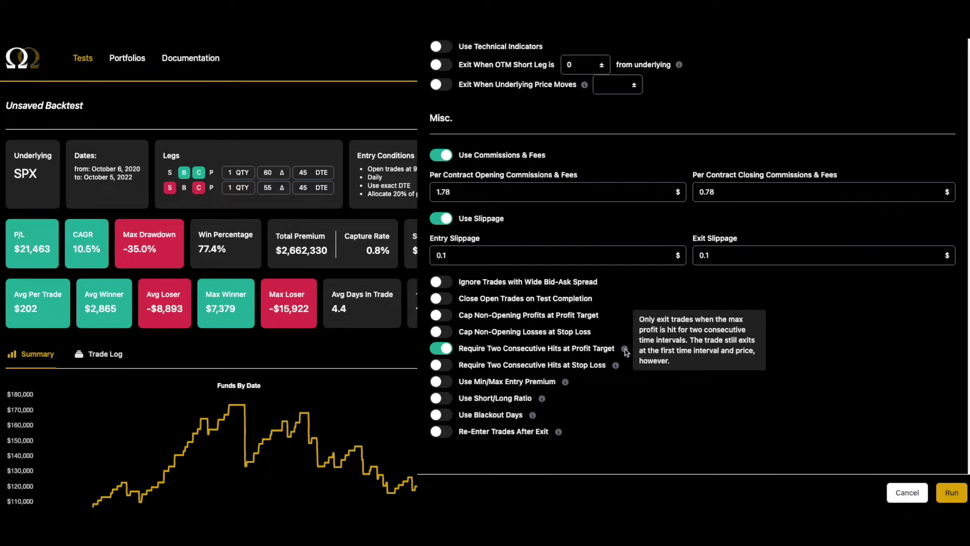
pyautogui.click(940, 492)
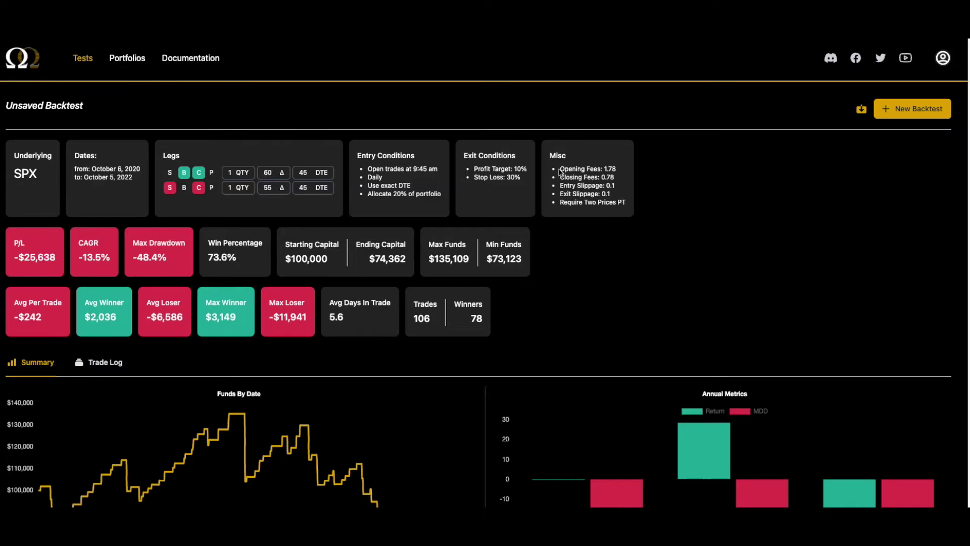
pyautogui.moveTo(550, 155); pyautogui.dragTo(615, 205)
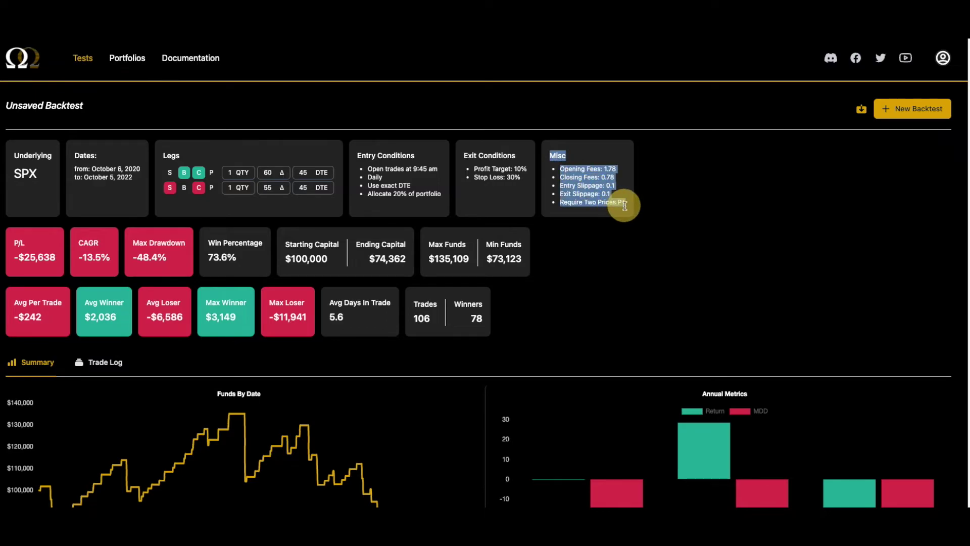
pyautogui.click(616, 205)
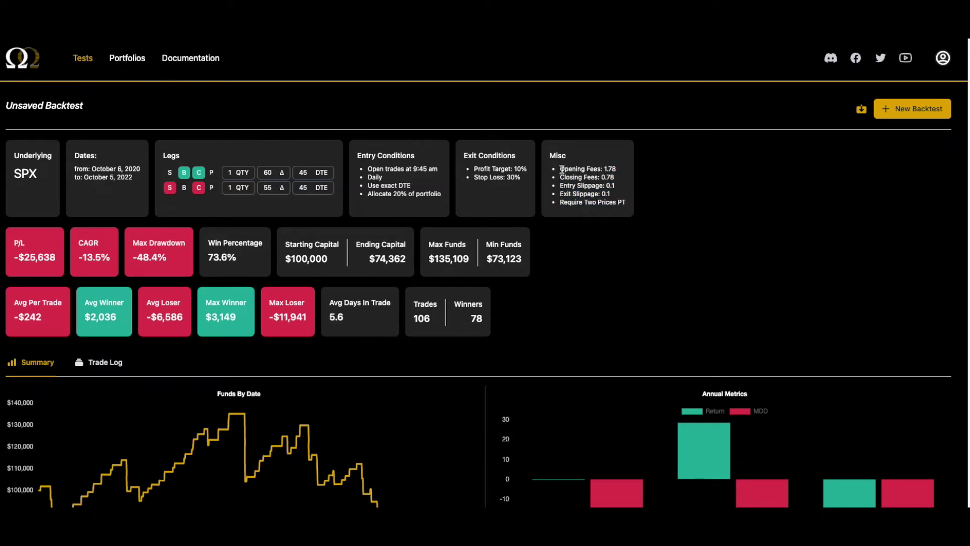
pyautogui.moveTo(561, 169); pyautogui.dragTo(558, 204)
pyautogui.click(559, 191)
pyautogui.click(615, 196)
pyautogui.click(592, 212)
# Step: Rerun with Require Two Consecutive Hits off, yielding a $21,463 P/L
pyautogui.click(876, 115)
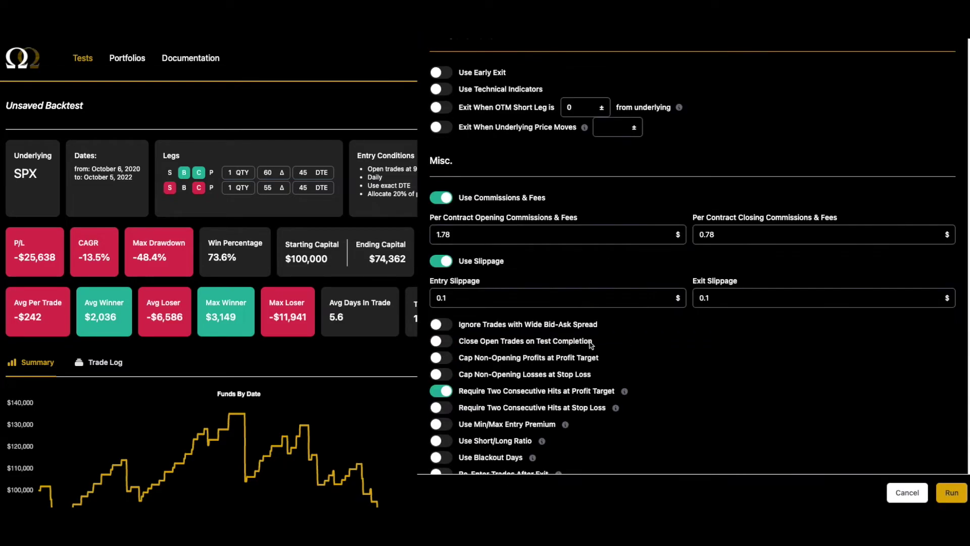
pyautogui.click(948, 492)
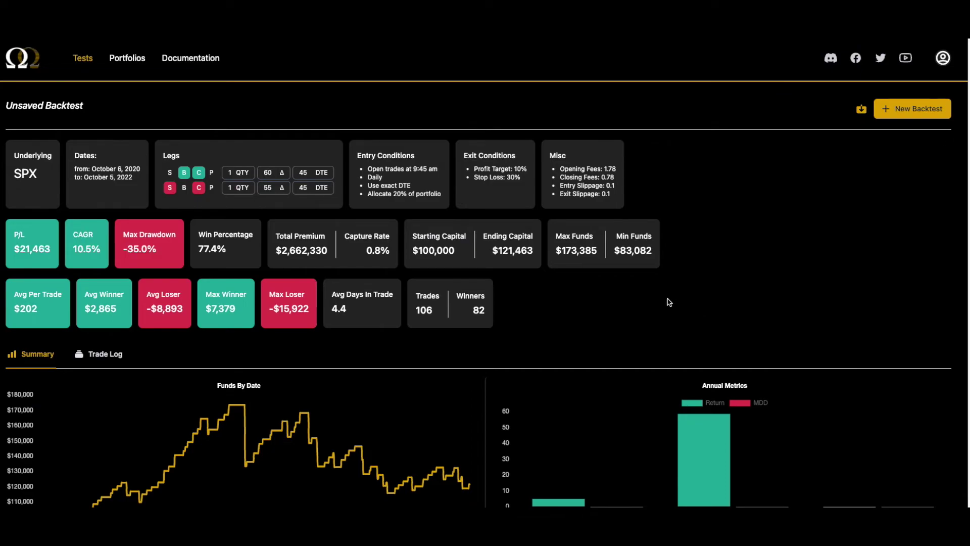
pyautogui.click(893, 113)
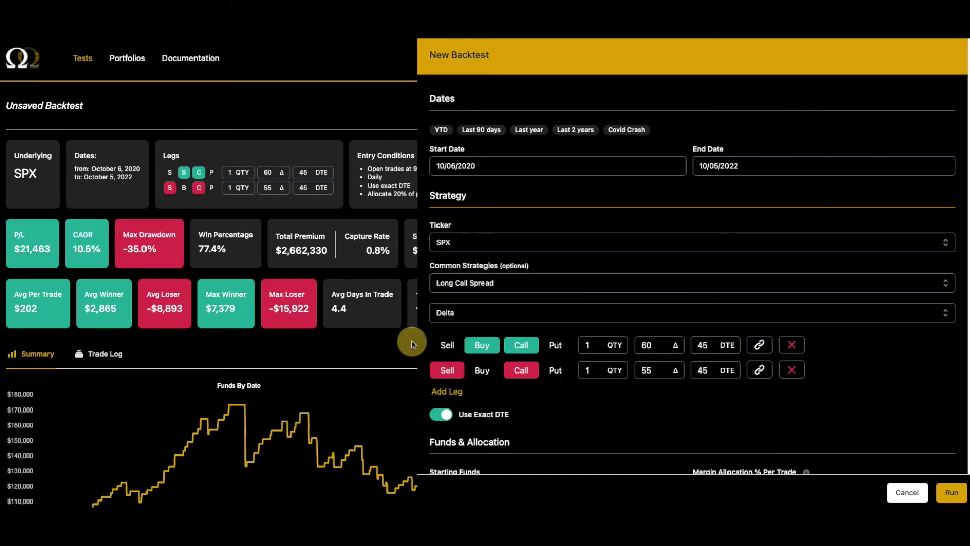
pyautogui.click(897, 494)
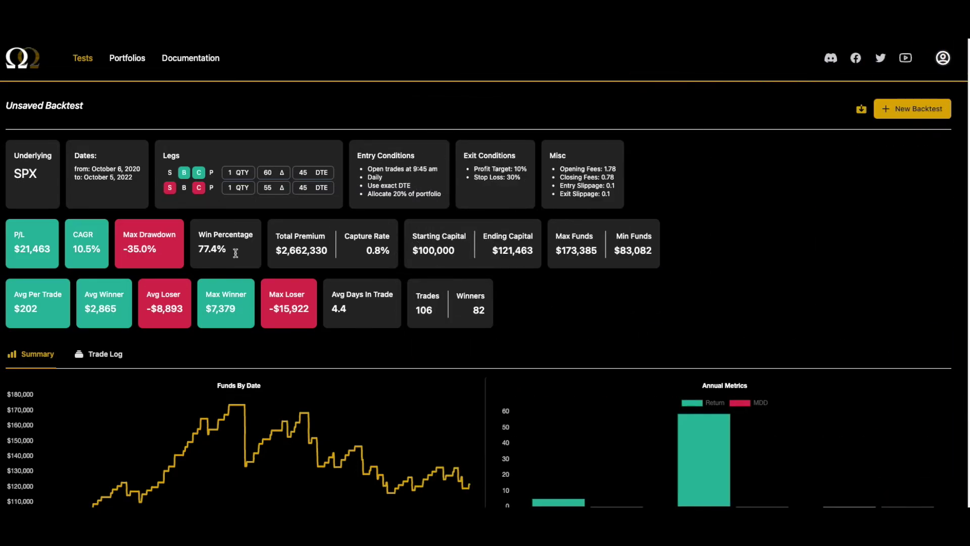